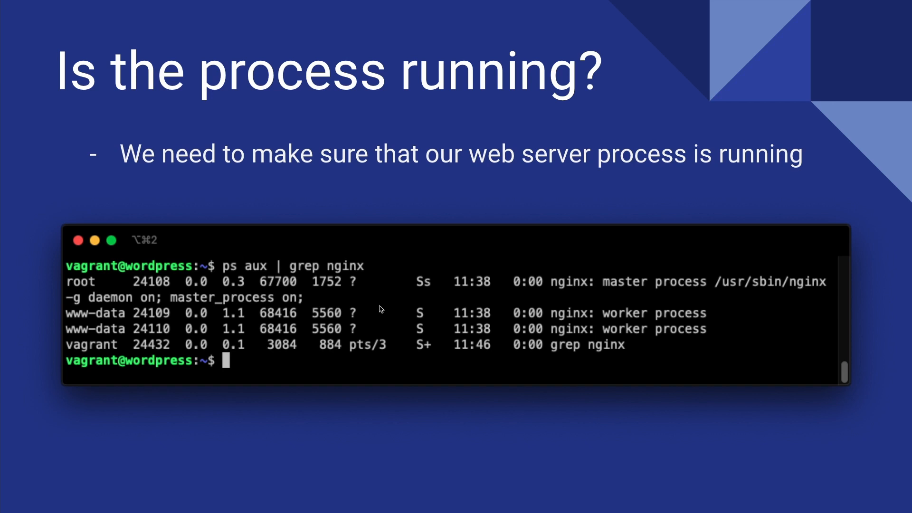
Step: Advance the presentation to the 'Is http requests working?' slide
click(380, 308)
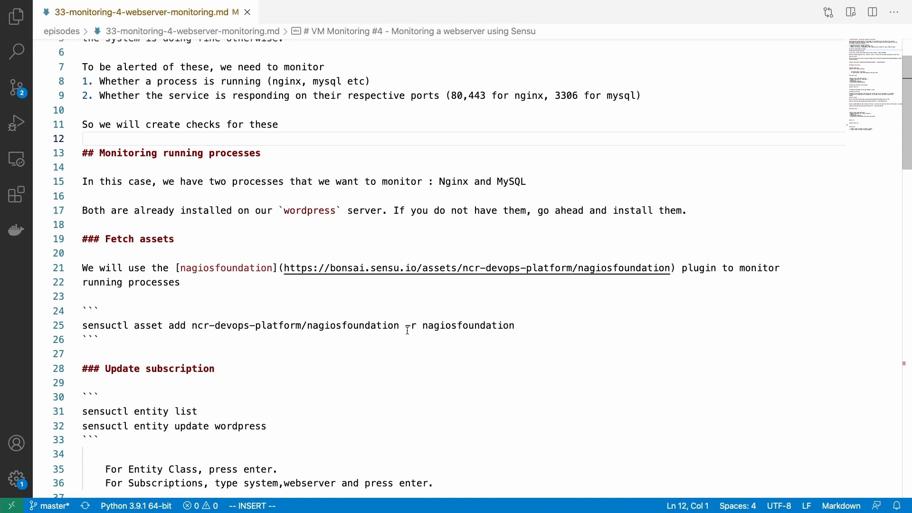
Step: Copy the sensuctl asset add nagiosfoundation command from the notes and paste it at the terminal prompt
drag(524, 326, 80, 326)
key(super+c)
key(Escape)
key(super+Tab)
key(super+v)
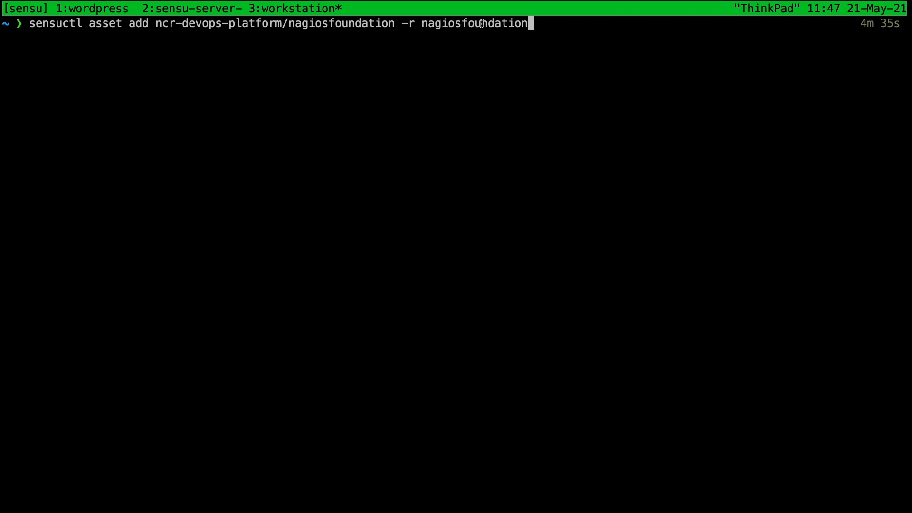
Step: Run sensuctl asset add ncr-devops-platform/nagiosfoundation, adding asset version 0.5.2
key(Return)
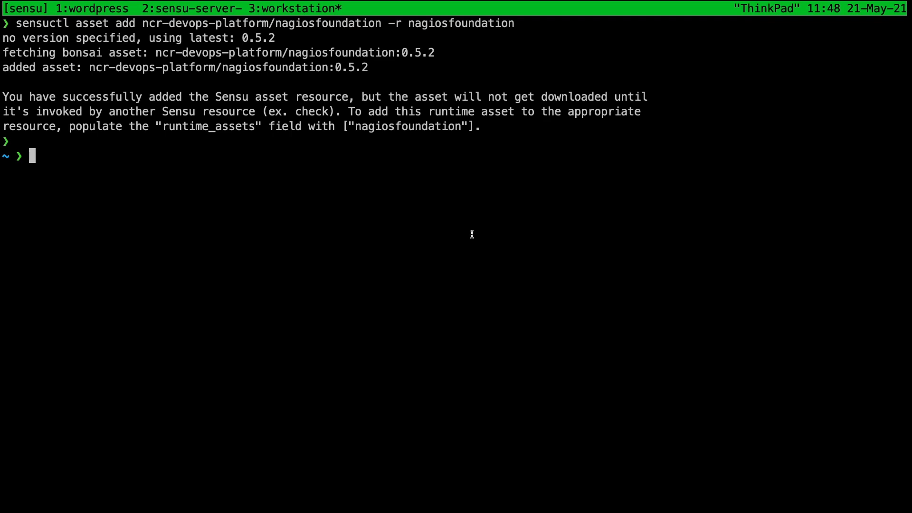
text(sensuctl entity list)
Step: List entities, then update wordpress keeping class agent with subscriptions system,webserver
key(Return)
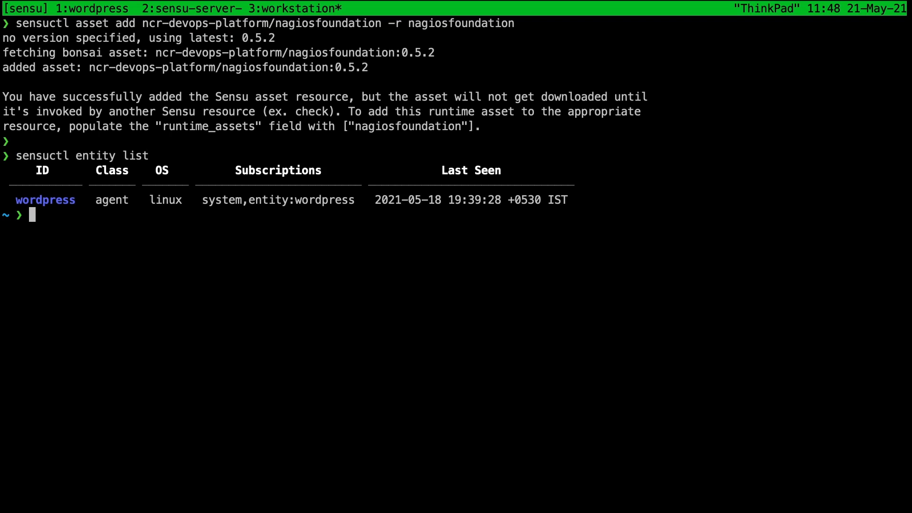
text(sensuctl entity update wordpress)
key(Return)
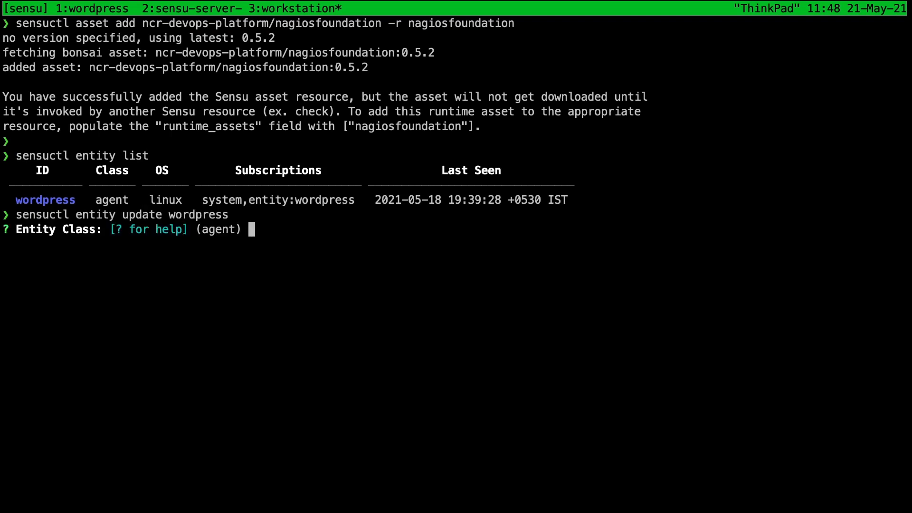
key(Return)
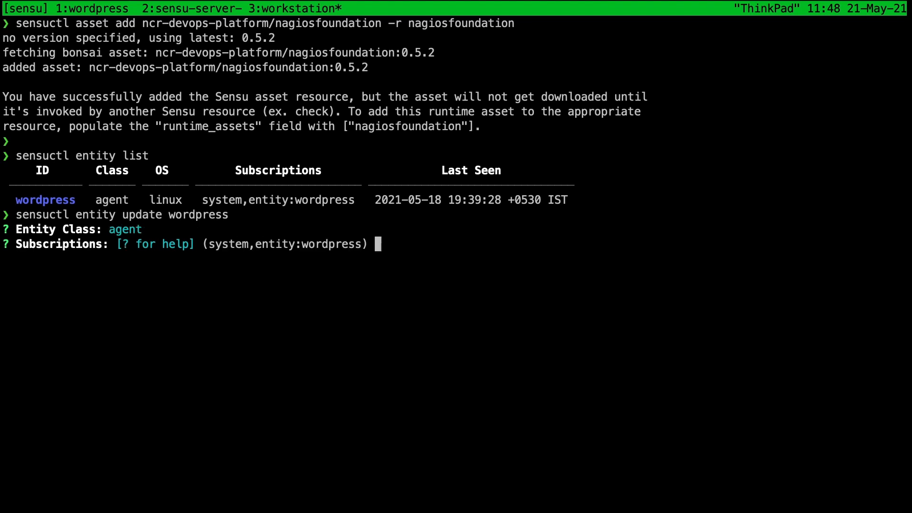
text(system,webserver)
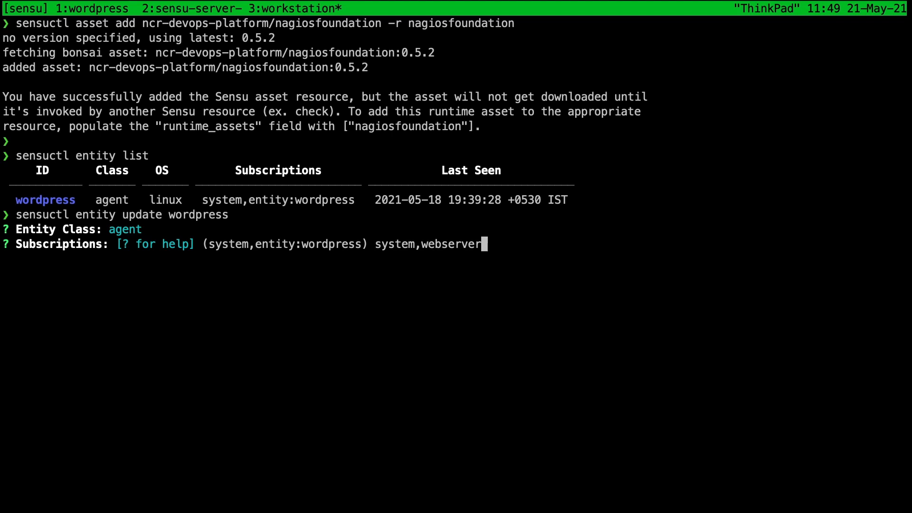
key(Return)
Step: List entities again and highlight the new system,webserver subscriptions
key(Up)
key(Up)
key(Return)
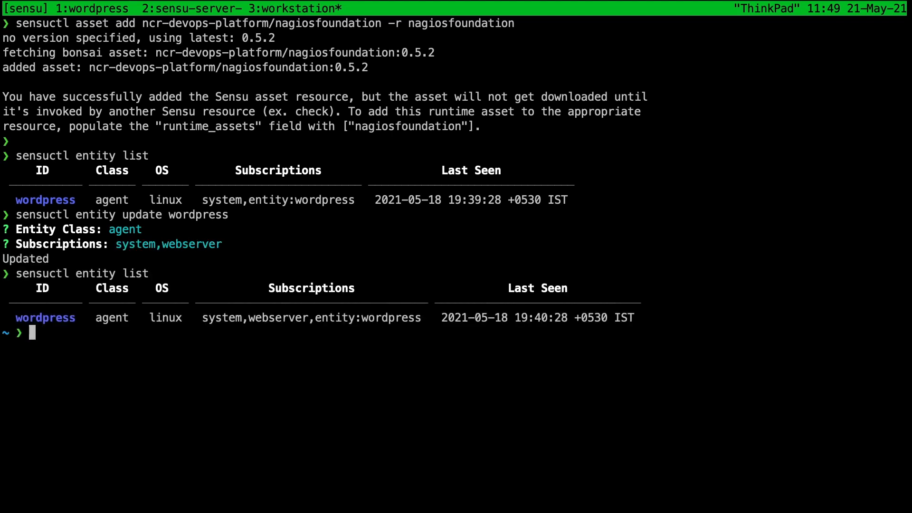
drag(201, 317, 309, 317)
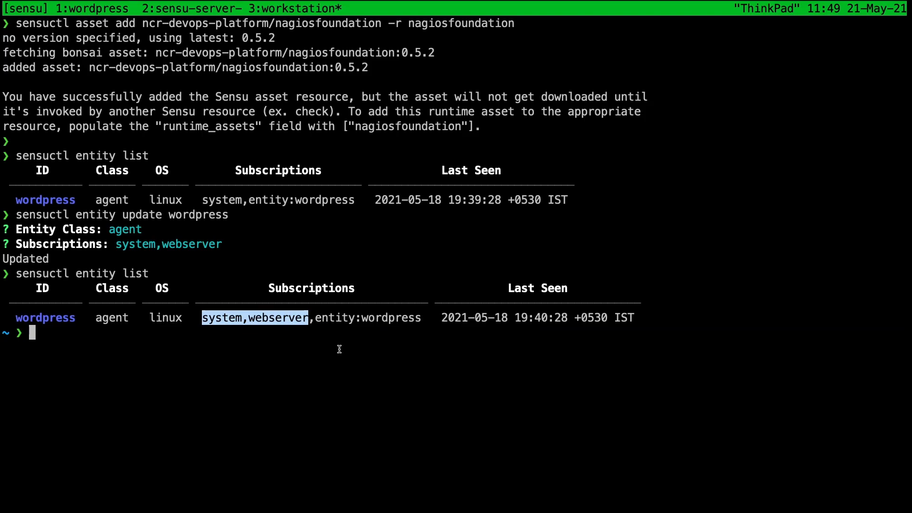
Step: Review the nginx_service check definition: check_service command for nginx, interval 15, webserver subscription
key(alt+Tab)
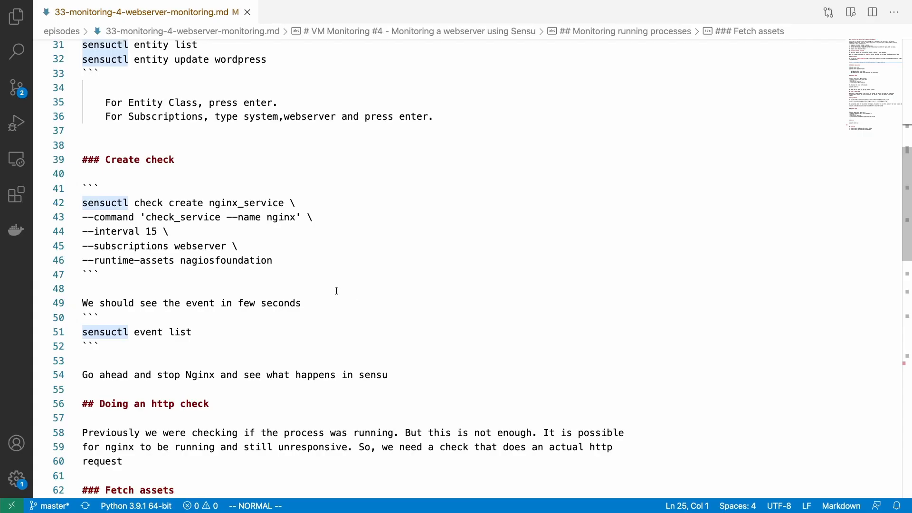
click(279, 260)
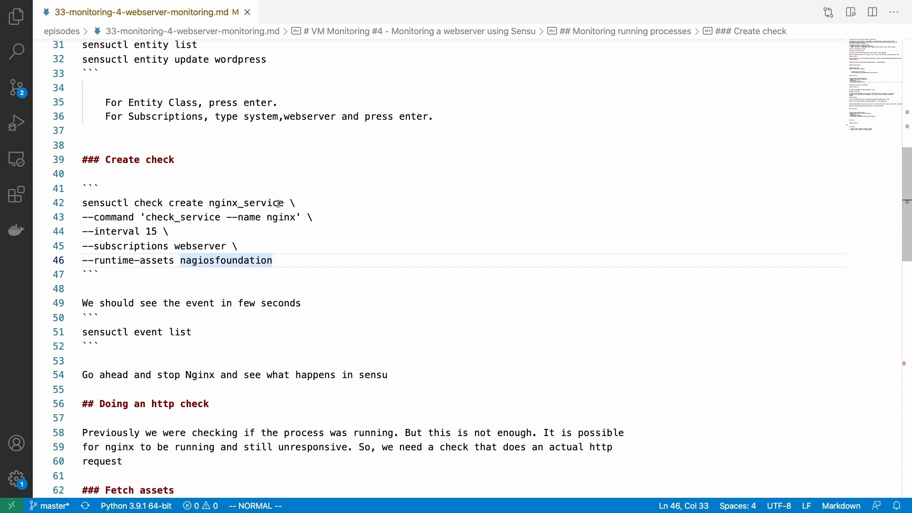
drag(209, 203, 284, 204)
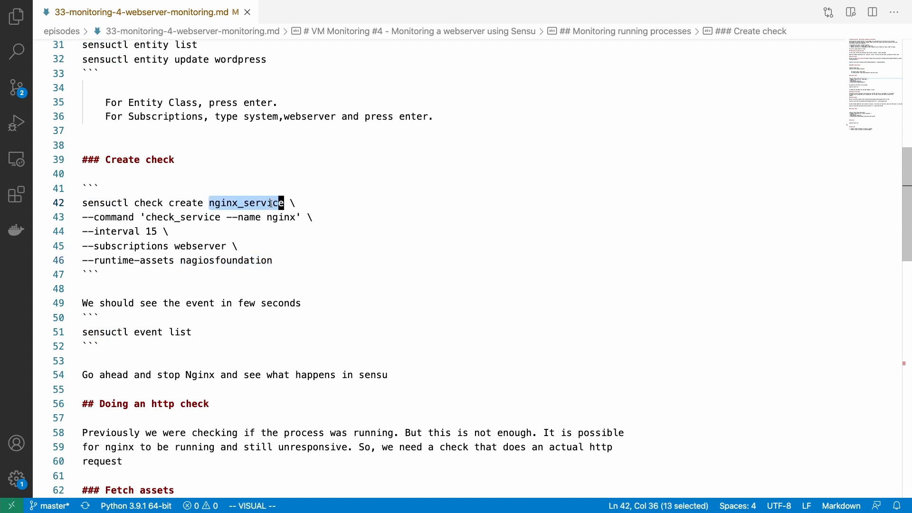
drag(145, 217, 222, 218)
double_click(287, 217)
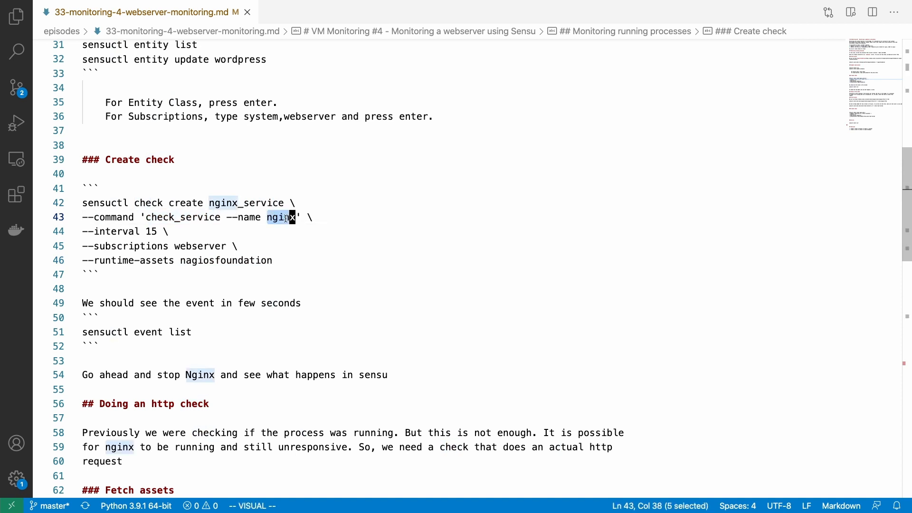
double_click(151, 232)
double_click(220, 246)
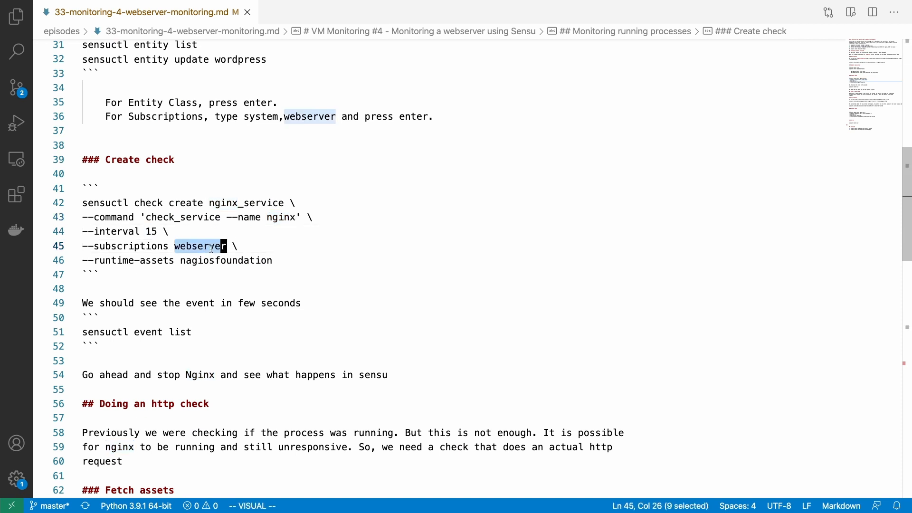
Step: Copy the whole sensuctl check create nginx_service command from the notes
drag(274, 260, 68, 204)
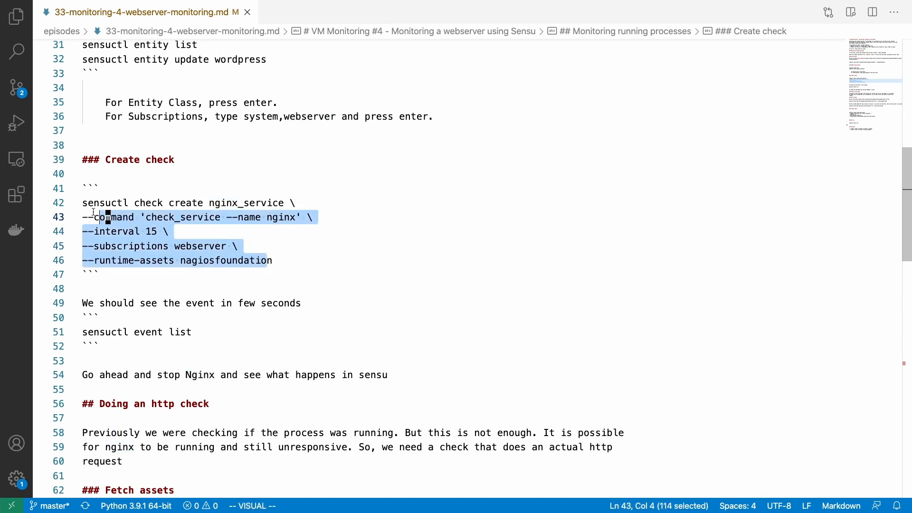
key(y)
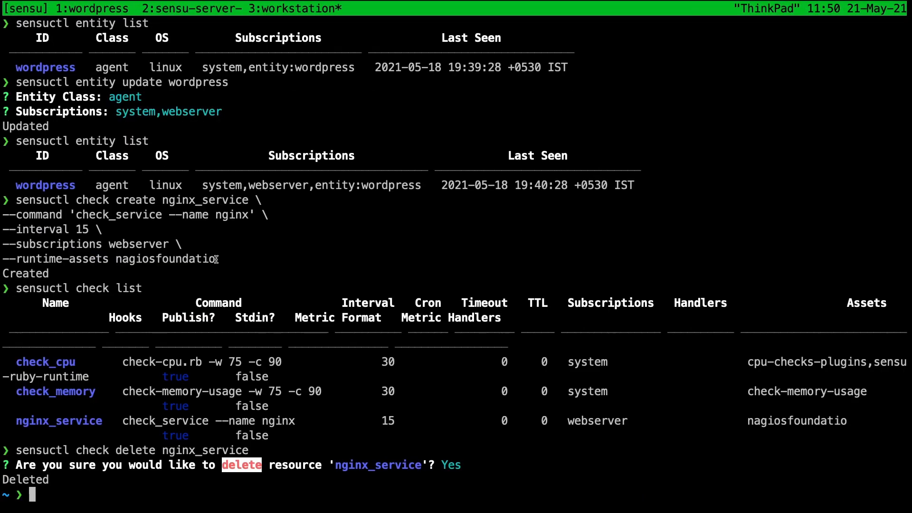
Step: Recreate the nginx_service check with the runtime asset name corrected to nagiosfoundation
drag(216, 259, 120, 259)
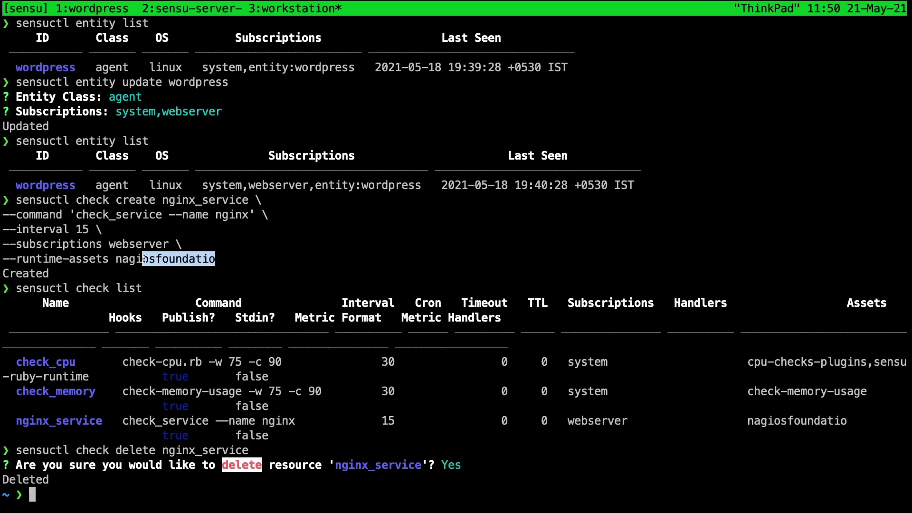
click(118, 259)
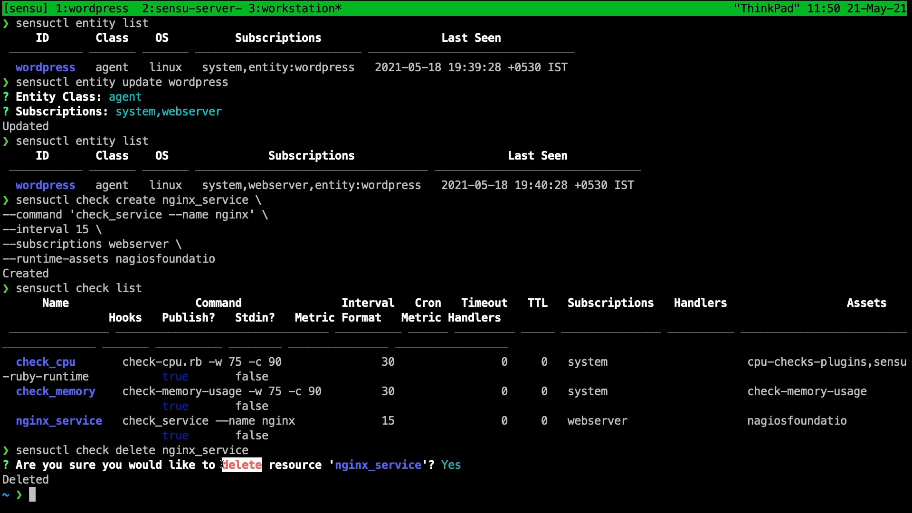
key(Up)
key(Up)
text(n)
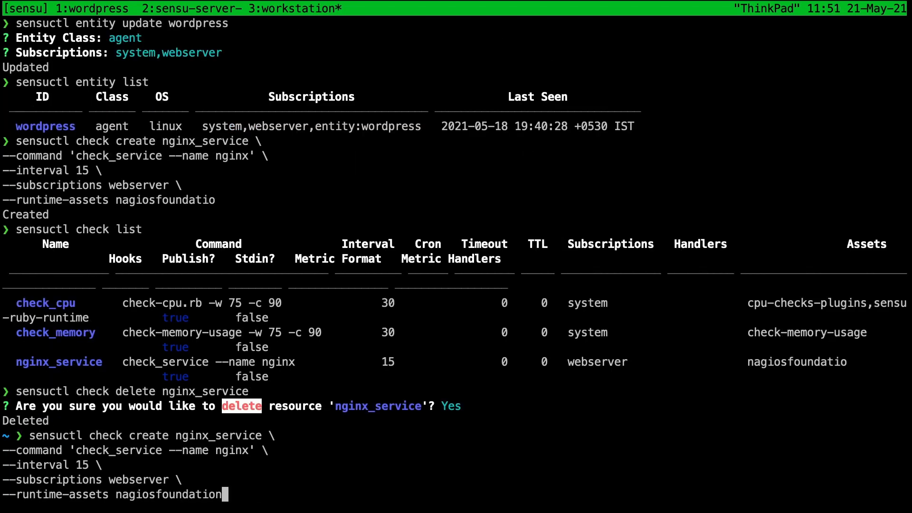
key(Return)
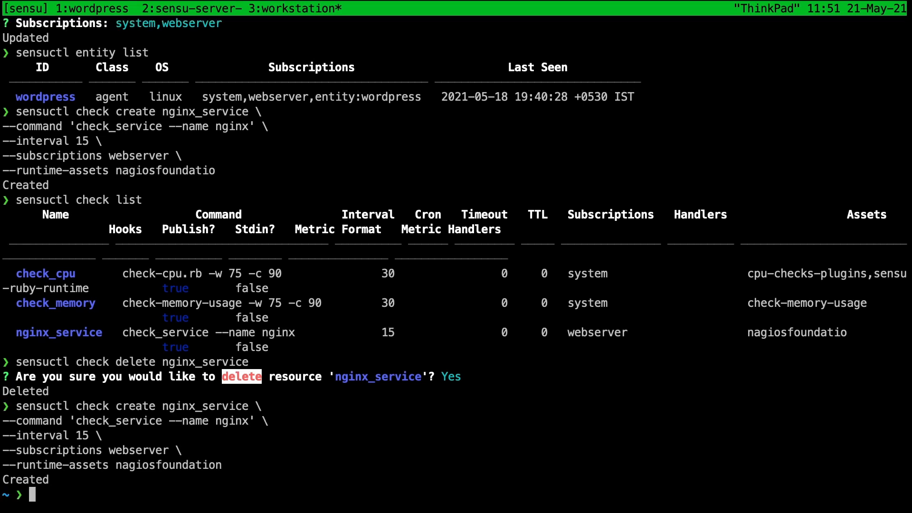
Step: List Sensu events and highlight the nginx_service check reporting OK
key(ctrl+l)
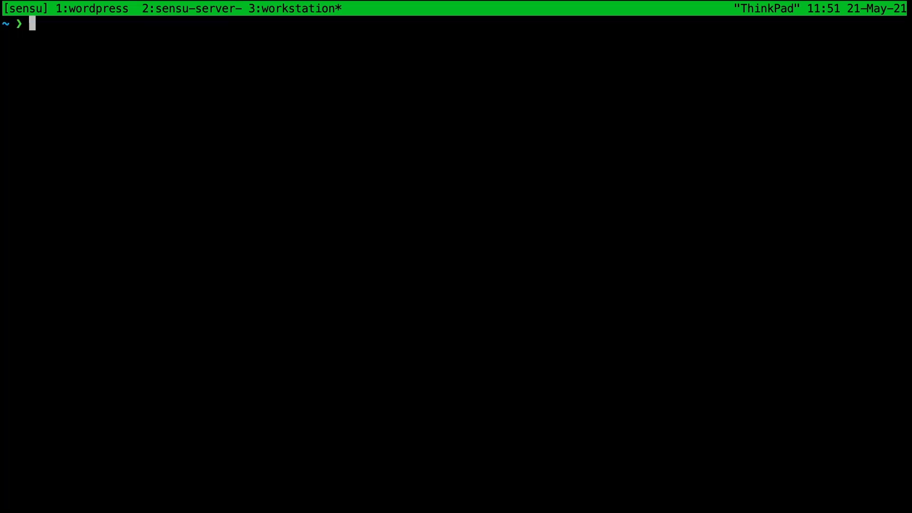
text(sensuctl event list)
key(Return)
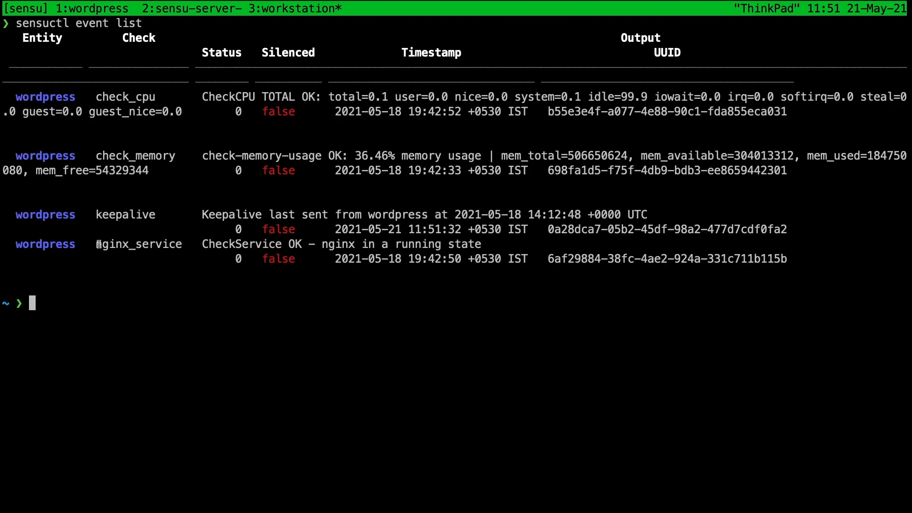
drag(95, 244, 211, 246)
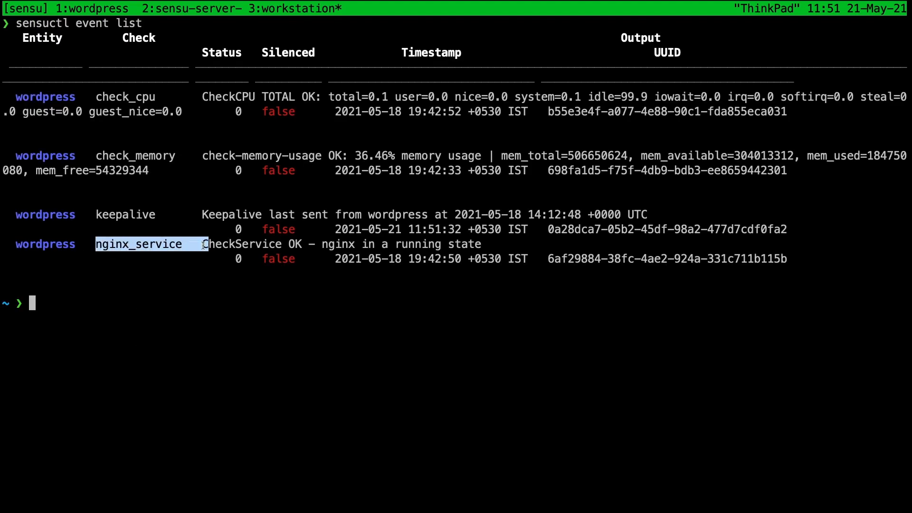
click(206, 246)
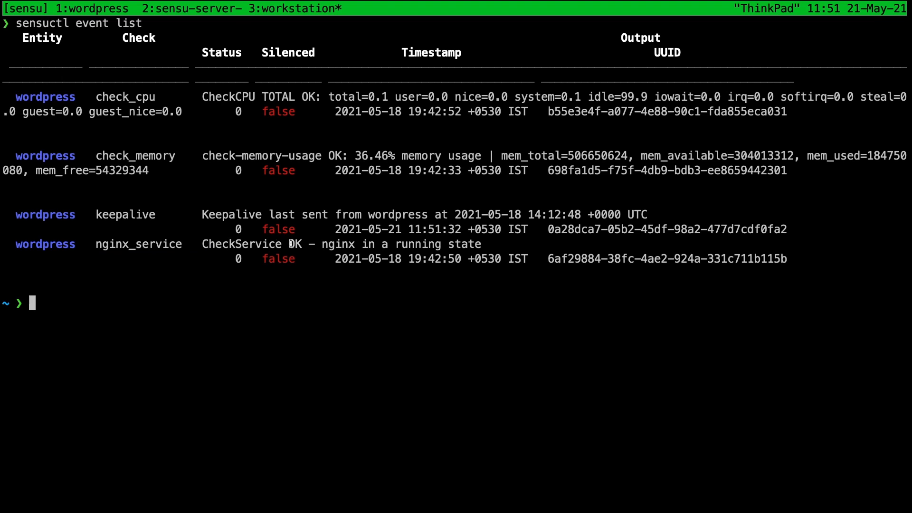
Step: Stop nginx with sudo systemctl on the wordpress server, then return to the workstation shell
key(ctrl+b)
key(1)
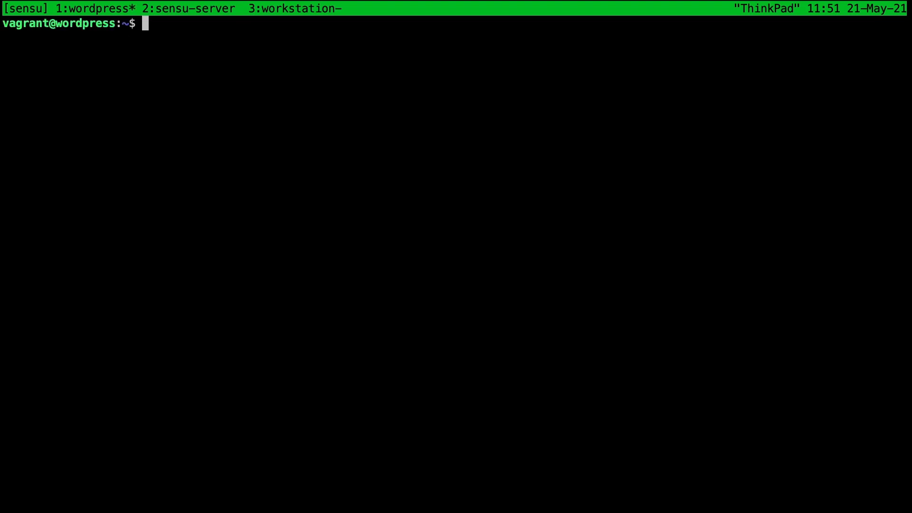
text(sudo systemctl stop nginx)
key(Return)
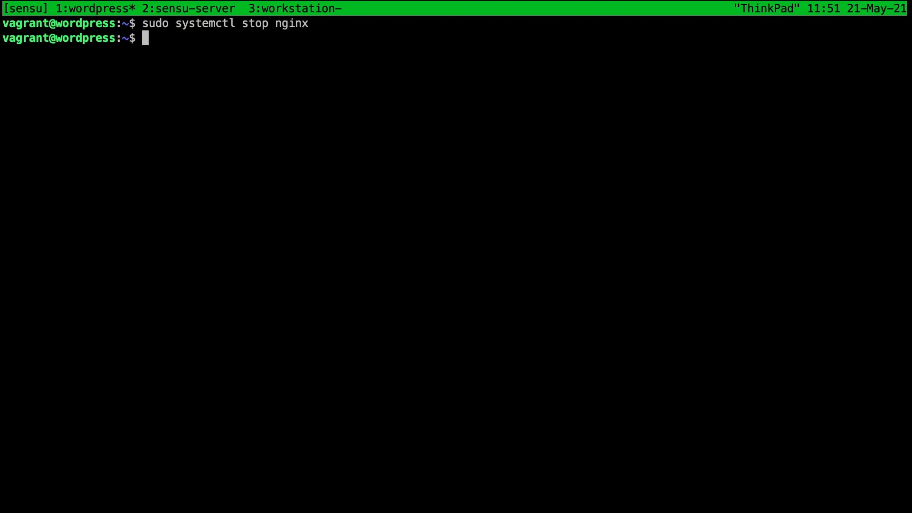
key(ctrl+b)
key(3)
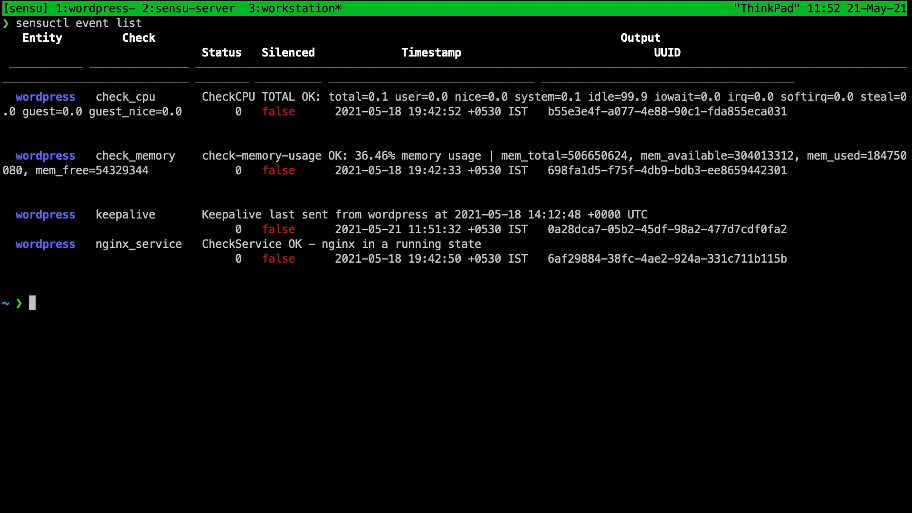
Step: Re-run sensuctl event list until nginx_service shows CheckService CRITICAL with nginx inactive
key(Up)
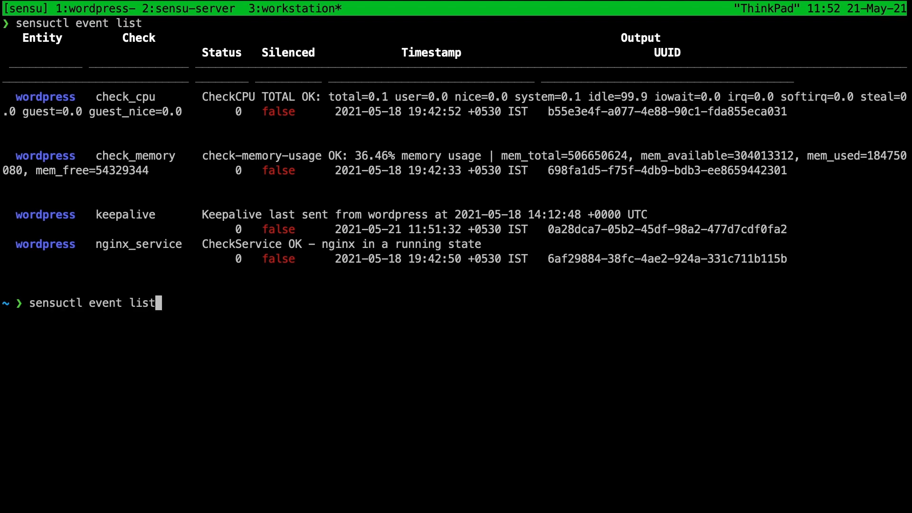
key(Return)
key(Up)
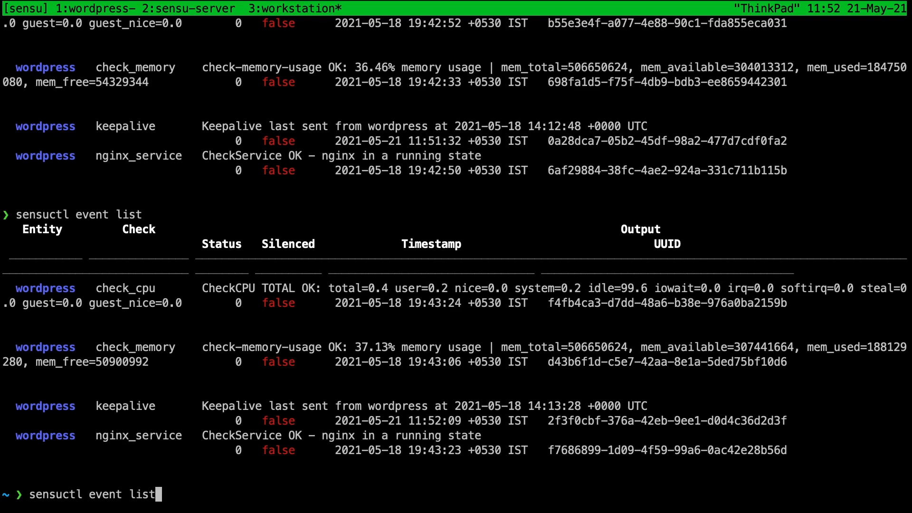
key(Return)
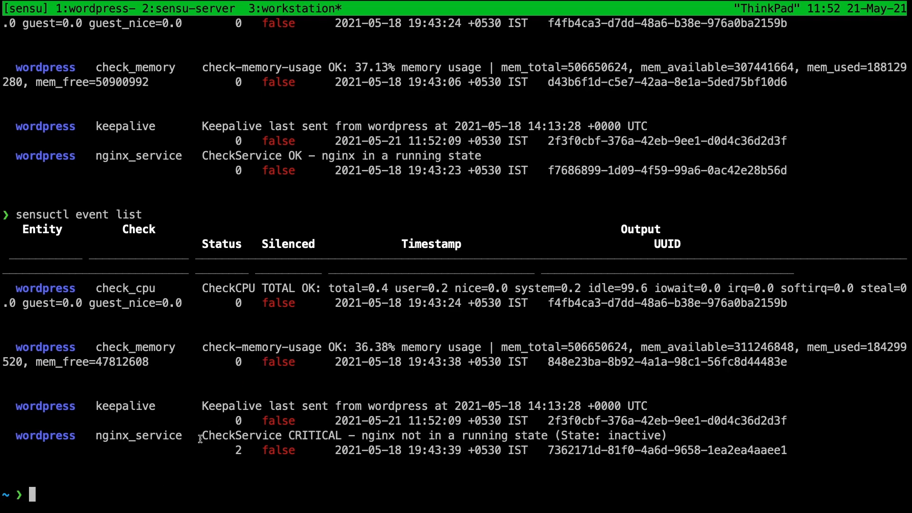
drag(95, 435, 343, 434)
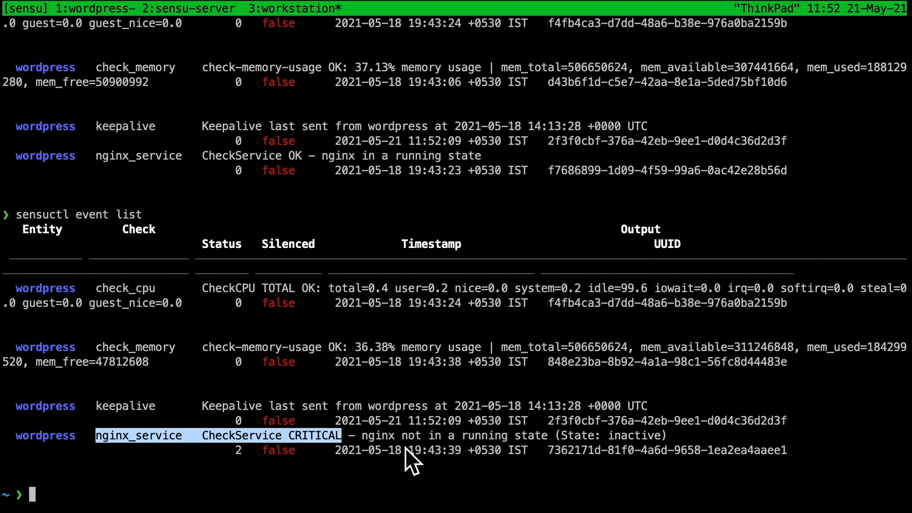
Step: Switch to the wordpress server's shell and clear it to a fresh prompt
key(ctrl+b)
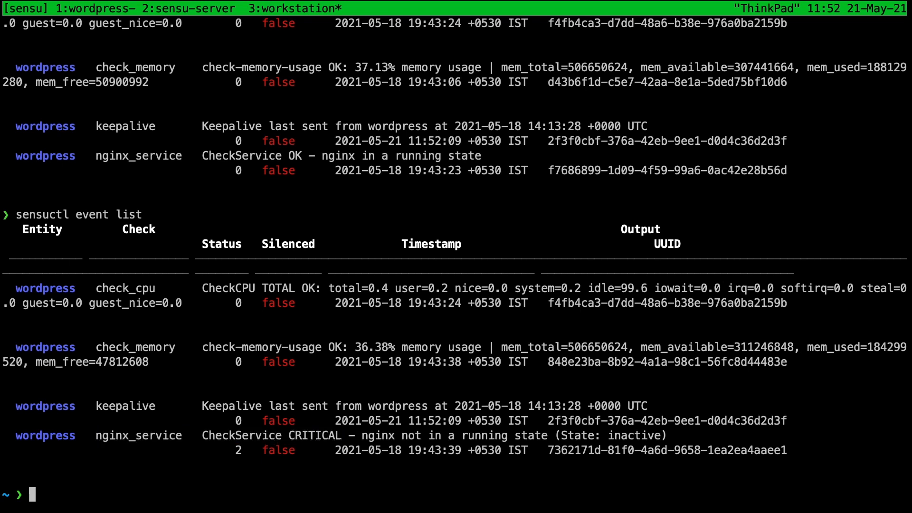
key(1)
key(Up)
key(ctrl+c)
key(ctrl+l)
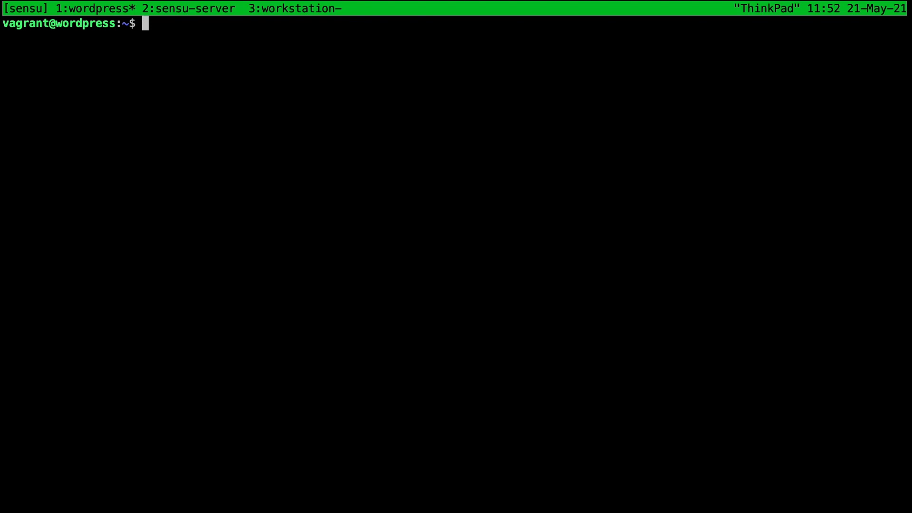
text(curl localhost)
Step: Run curl localhost on wordpress to fetch the nginx welcome page
key(Return)
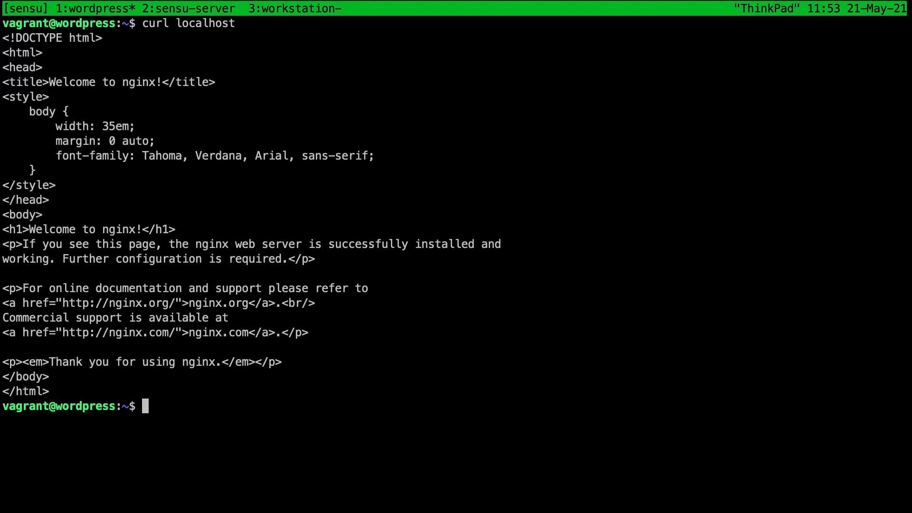
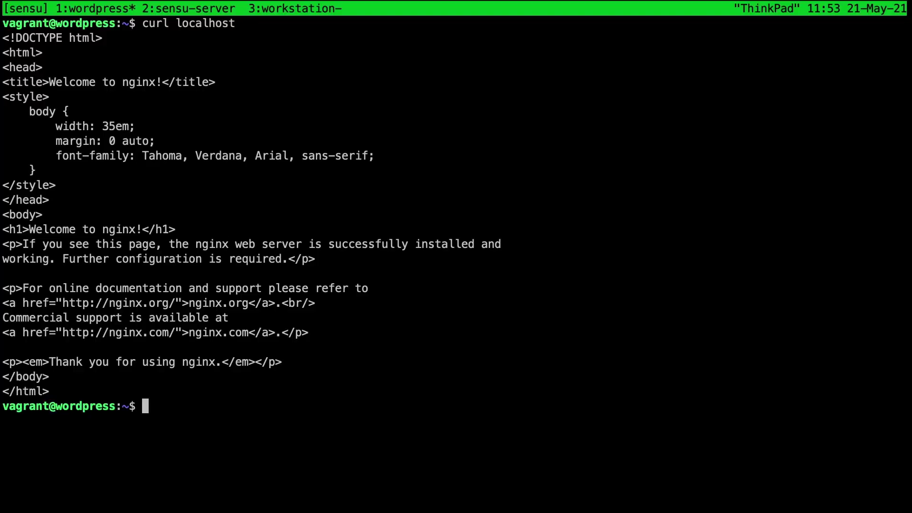
Step: Add the sensu-plugins-http asset with sensuctl from the workstation terminal
key(ctrl+b)
key(3)
key(ctrl+l)
text(sensuctl asset add sensu-plugins/sensu-plugins-http:6.0.0 -r sensu-plugins-http)
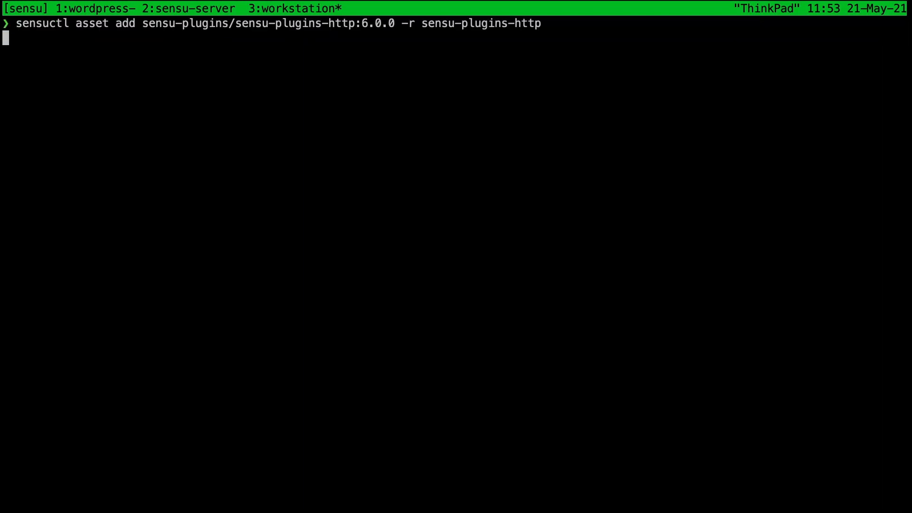
key(Return)
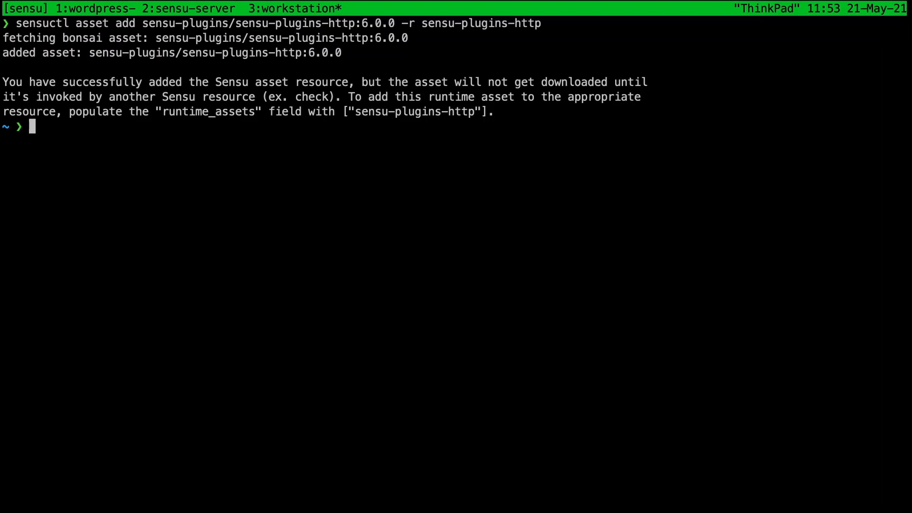
Step: Create the nginx_http check from the pasted sensuctl check create command
key(super+Tab)
key(super+Tab)
text(sensuctl check create nginx_http \ --command 'check-http.rb -u http://localhost' \ --interval 15 \ --subscriptions webserver \ --runtime-assets sensu-plugins-http,sensu-ruby-runtime)
key(Return)
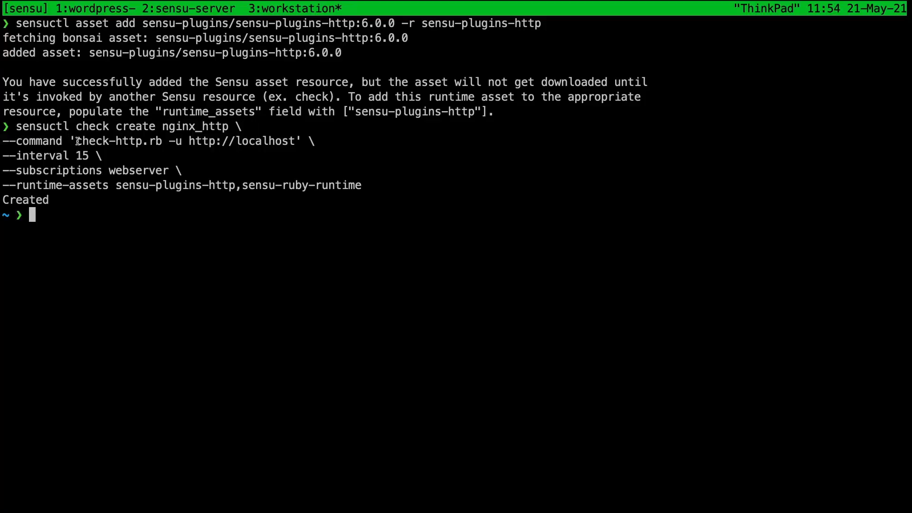
double_click(171, 141)
drag(184, 140, 287, 140)
click(289, 140)
drag(295, 140, 190, 141)
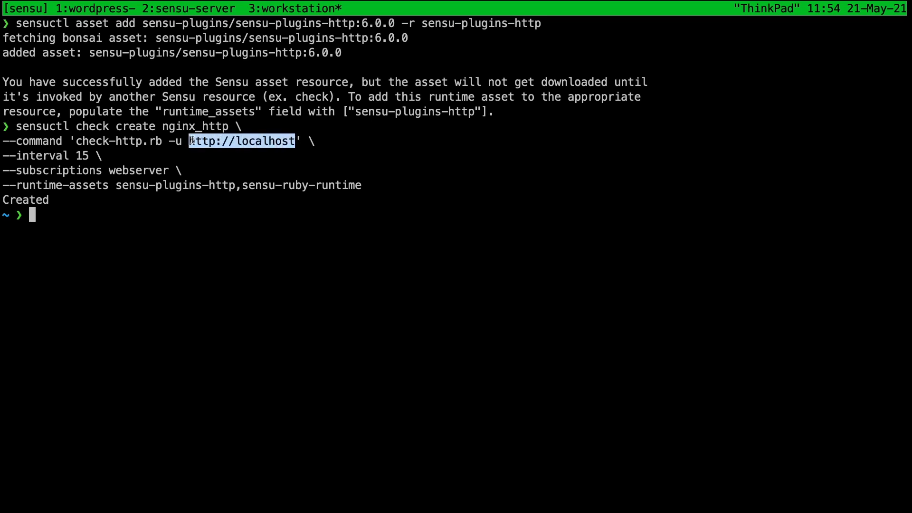
drag(89, 155, 43, 155)
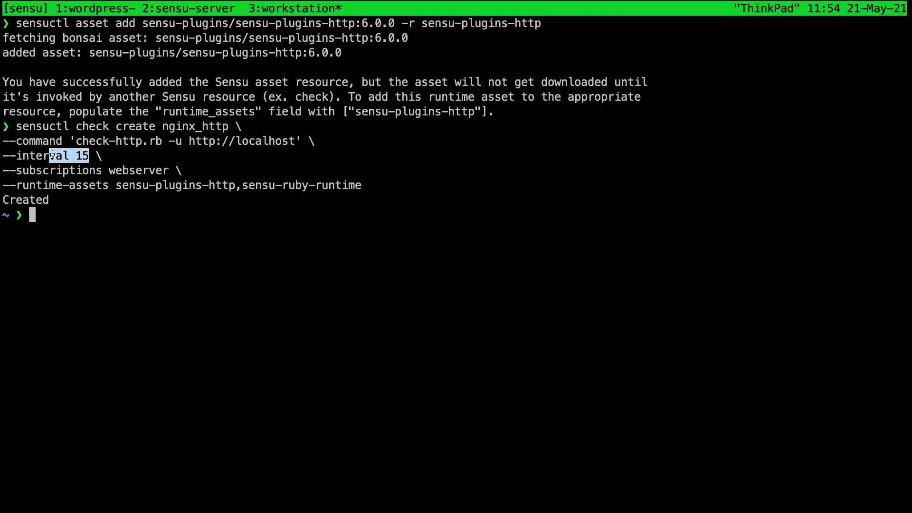
double_click(144, 171)
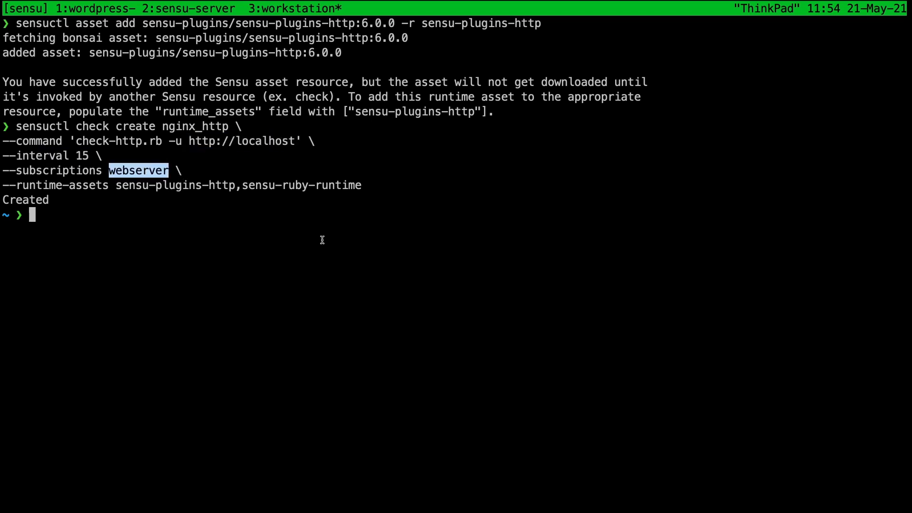
Step: List Sensu events and highlight nginx_http reporting OK with a 200 status and 612 bytes
key(ctrl+c)
key(ctrl+l)
text(sensuctl event list)
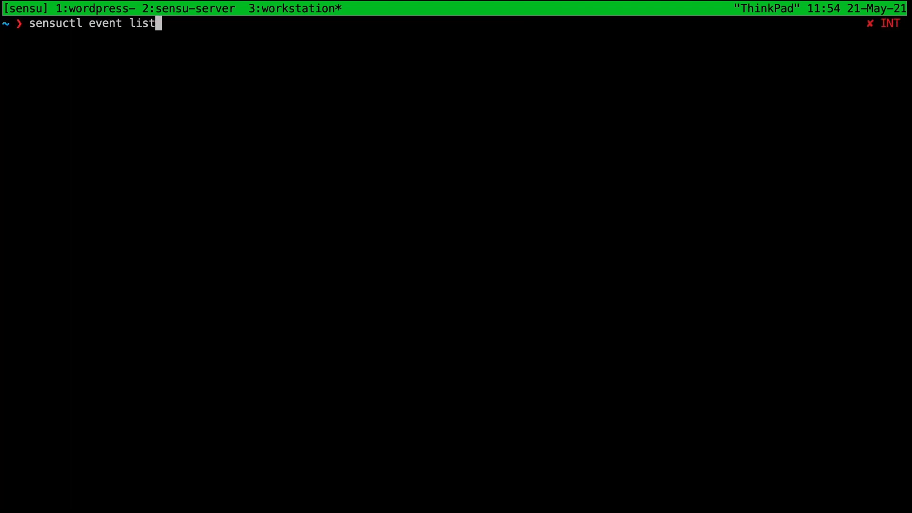
key(Return)
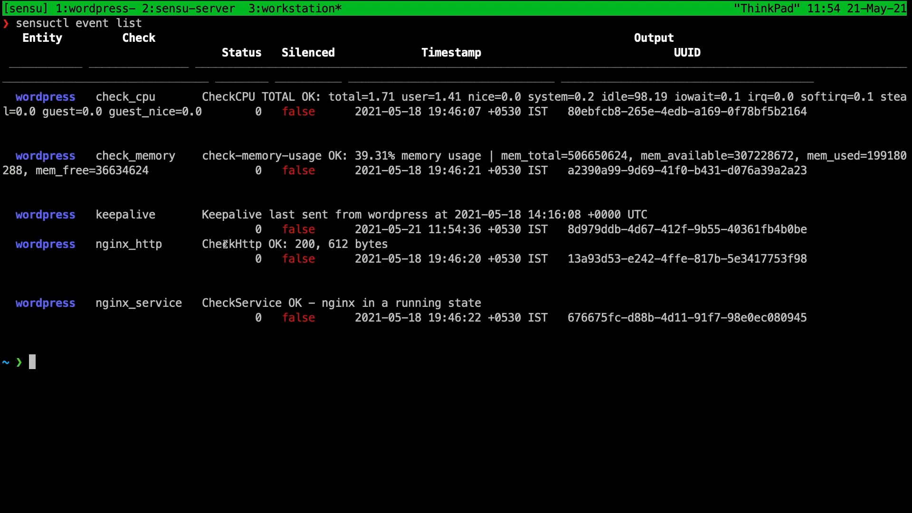
drag(202, 244, 385, 244)
click(312, 244)
drag(295, 244, 394, 248)
Step: Stop the nginx service with sudo systemctl on the wordpress server
key(ctrl+b)
text(1sud)
text(o)
key(ctrl+c)
text(sudo systemctl stop nginx)
key(Return)
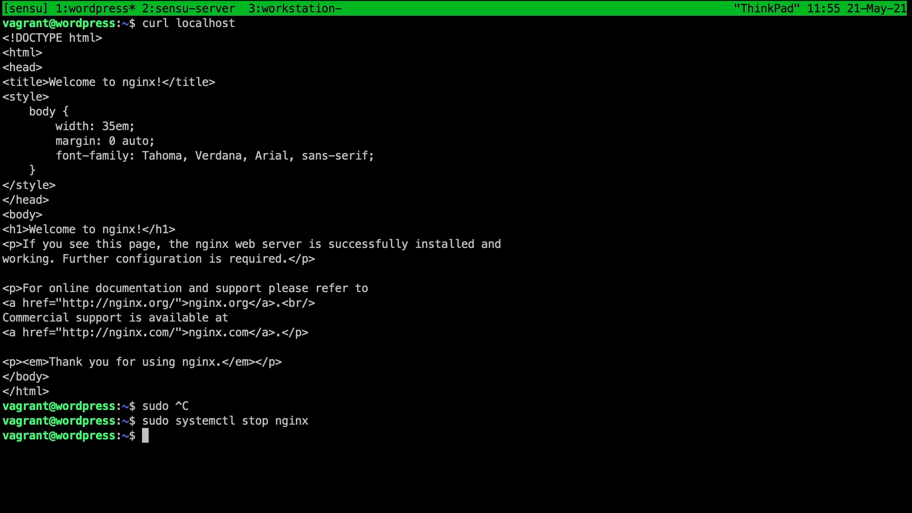
Step: List Sensu events and highlight nginx_http CRITICAL with connection refused to localhost:80
key(ctrl+b)
key(3)
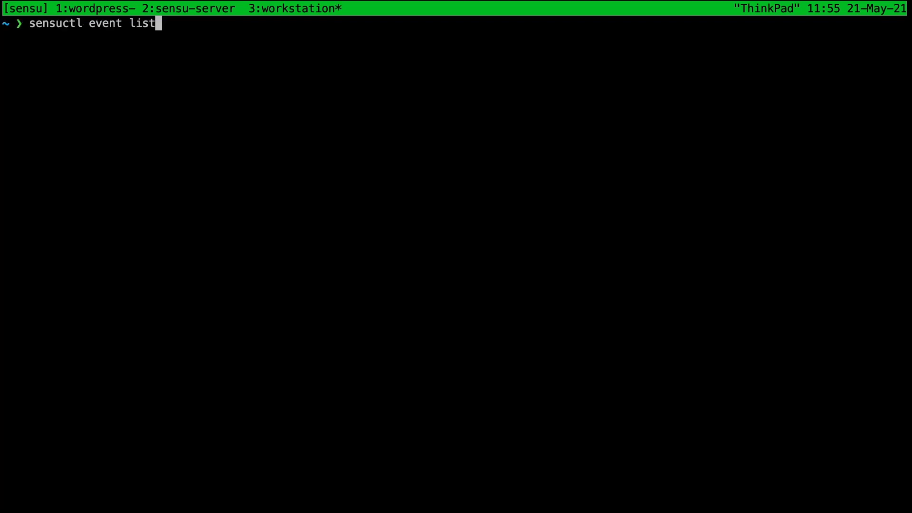
key(Return)
drag(202, 244, 550, 244)
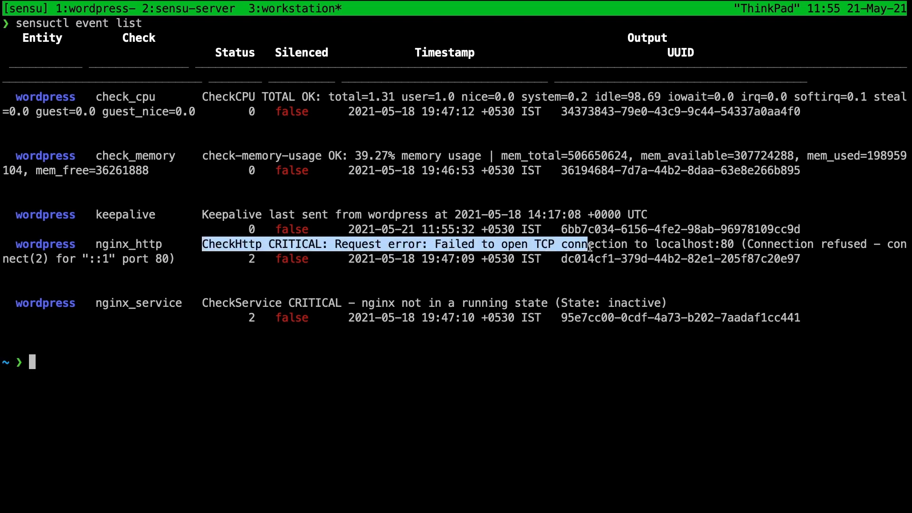
drag(550, 245, 739, 245)
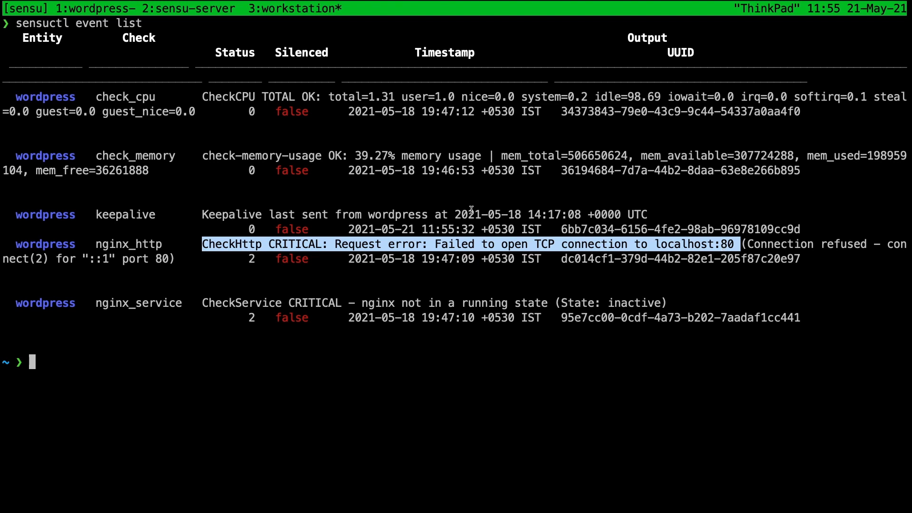
key(ctrl+b)
key(1)
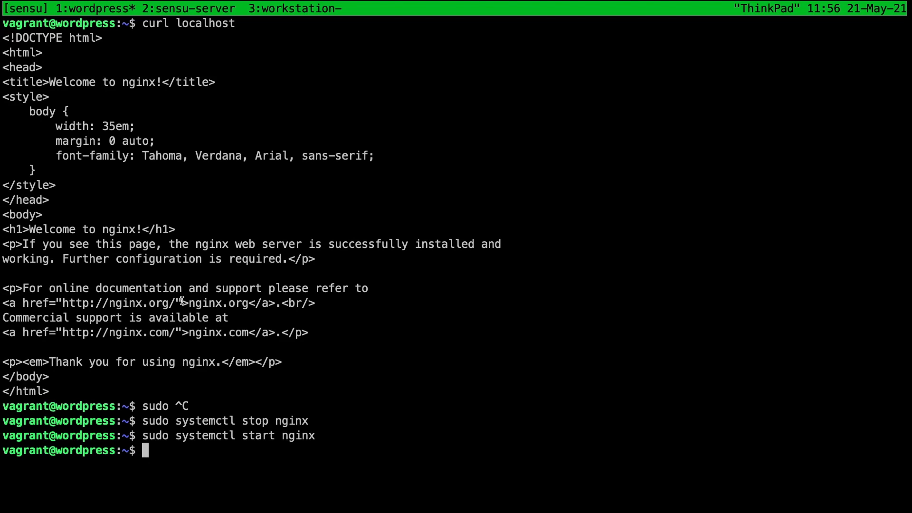
key(ctrl+Right)
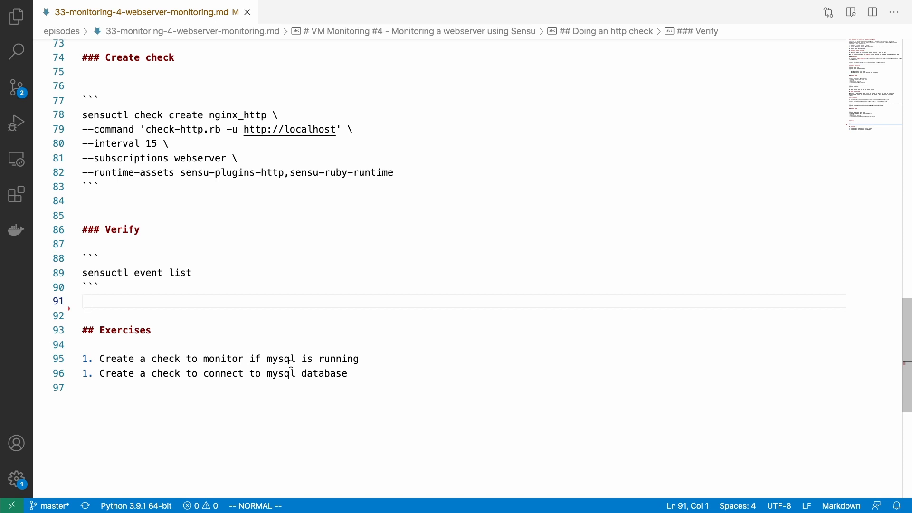
click(388, 418)
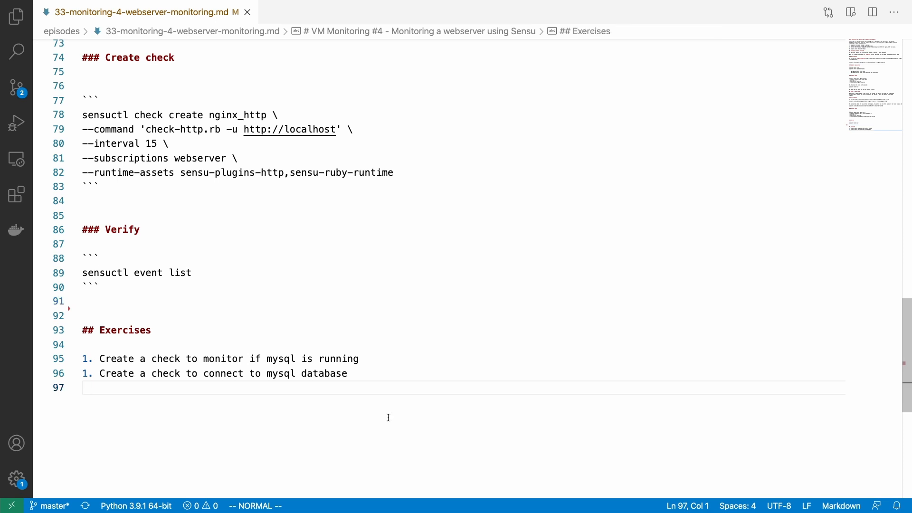